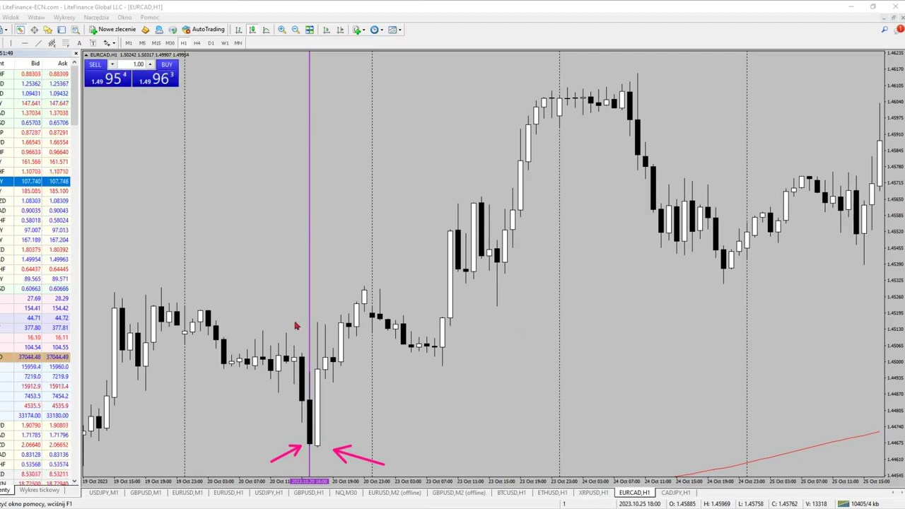
# Box the two long reversal candles, clear it, then draw pink lines at the range high and candle low
pyautogui.moveTo(291, 320)
pyautogui.mouseDown()
pyautogui.moveTo(331, 363)
pyautogui.moveTo(327, 456)
pyautogui.mouseUp()
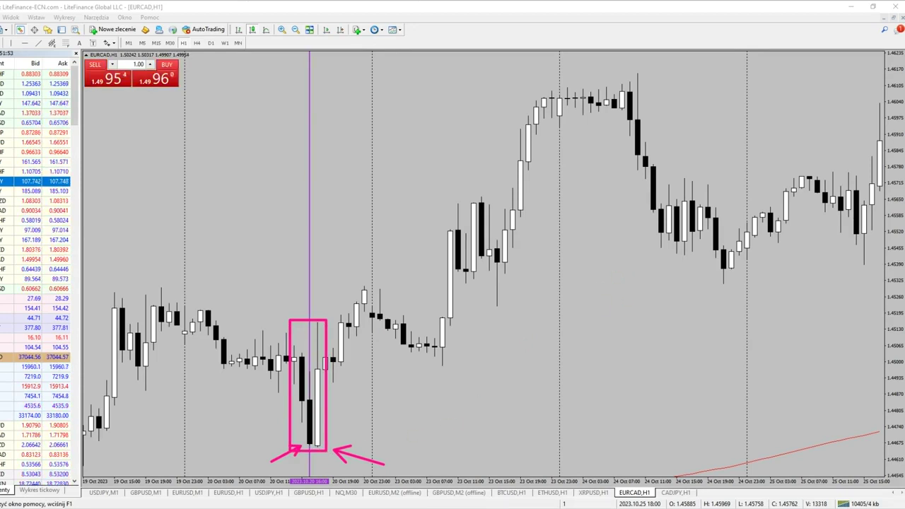
pyautogui.press('Escape')
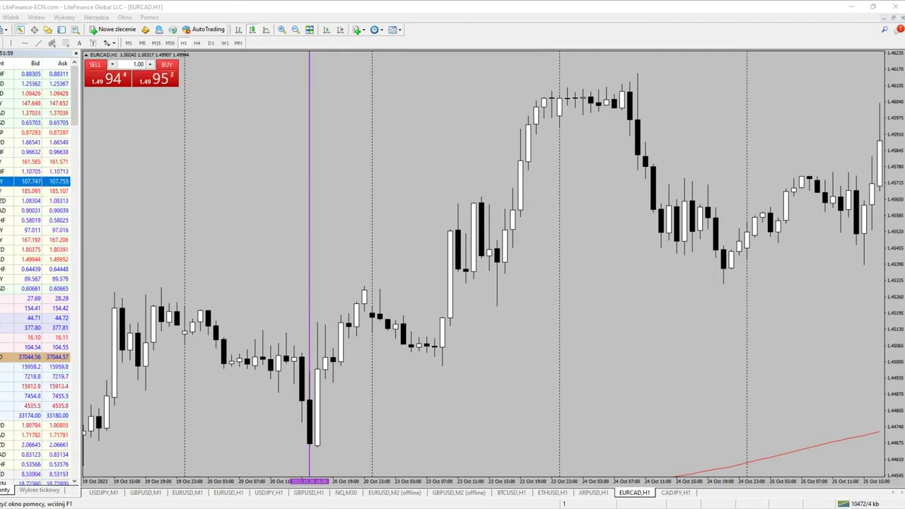
pyautogui.moveTo(303, 319); pyautogui.dragTo(373, 321)
pyautogui.moveTo(306, 447); pyautogui.dragTo(408, 448)
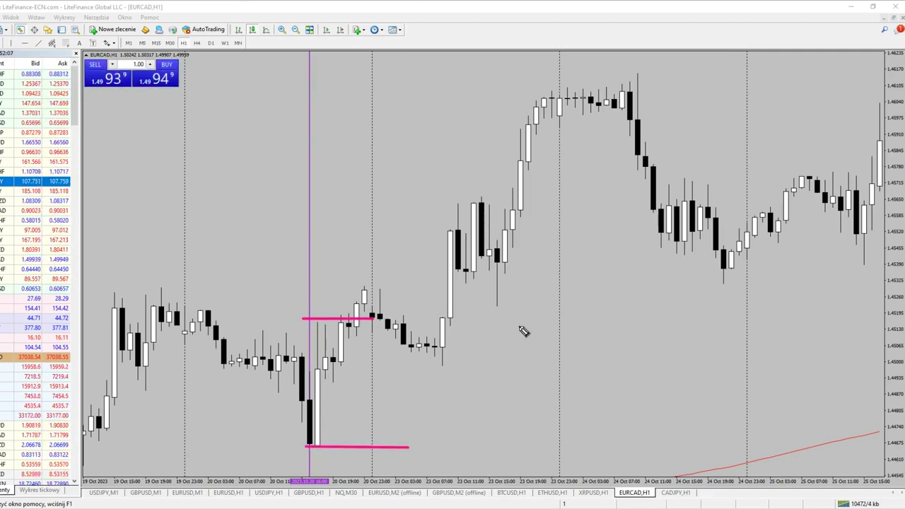
# Number the candles after the reversal, add a note beside them, then erase all drawings
pyautogui.moveTo(330, 386)
pyautogui.mouseDown()
pyautogui.moveTo(340, 395)
pyautogui.moveTo(351, 343)
pyautogui.moveTo(350, 357)
pyautogui.mouseUp()
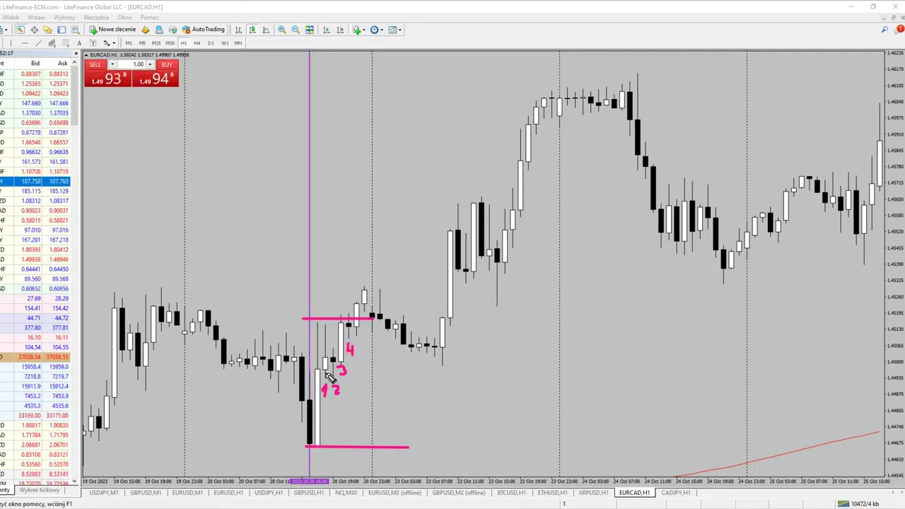
pyautogui.moveTo(354, 364)
pyautogui.mouseDown()
pyautogui.moveTo(363, 362)
pyautogui.moveTo(368, 384)
pyautogui.moveTo(410, 384)
pyautogui.mouseUp()
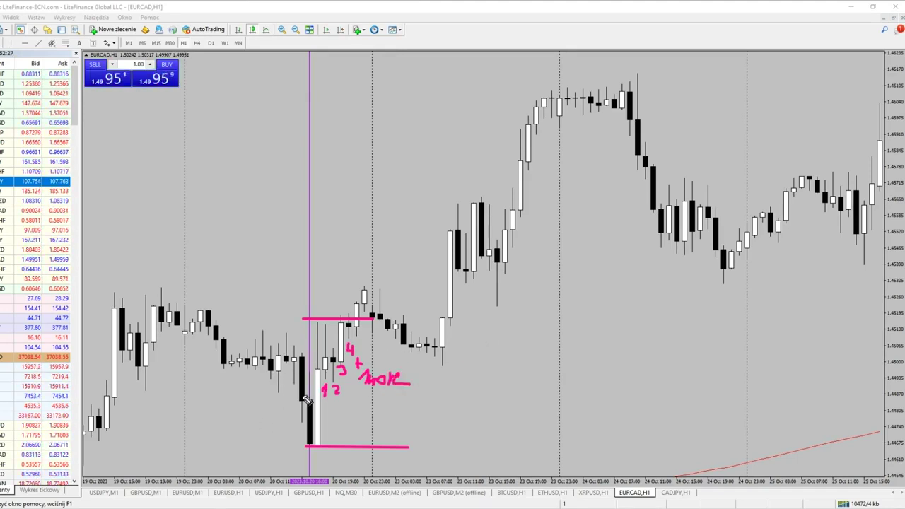
pyautogui.press('Escape')
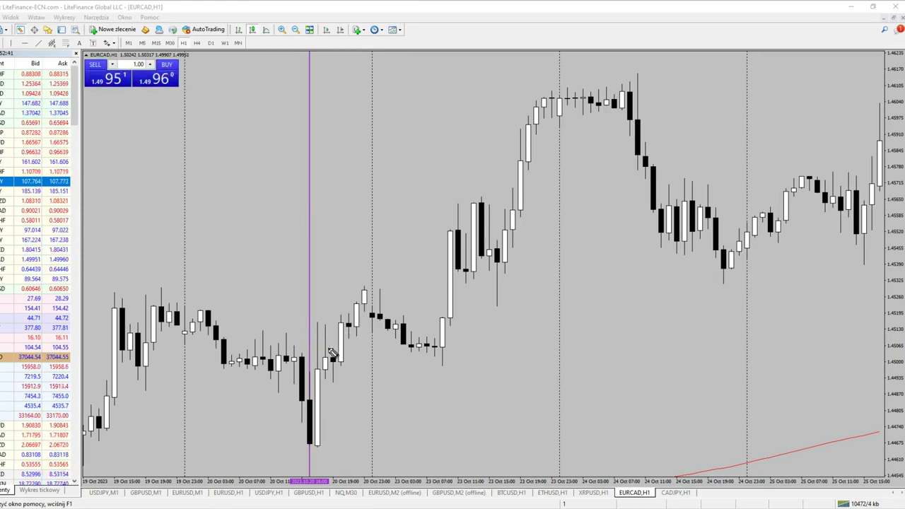
# Circle the two long reversal candles in pink, then remove the circle
pyautogui.moveTo(321, 323)
pyautogui.mouseDown()
pyautogui.moveTo(315, 436)
pyautogui.moveTo(347, 332)
pyautogui.moveTo(314, 325)
pyautogui.mouseUp()
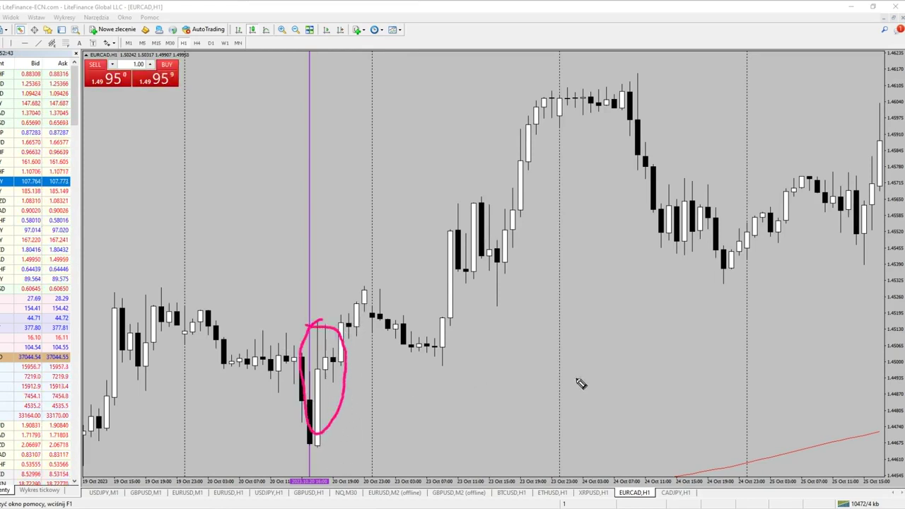
pyautogui.press('Escape')
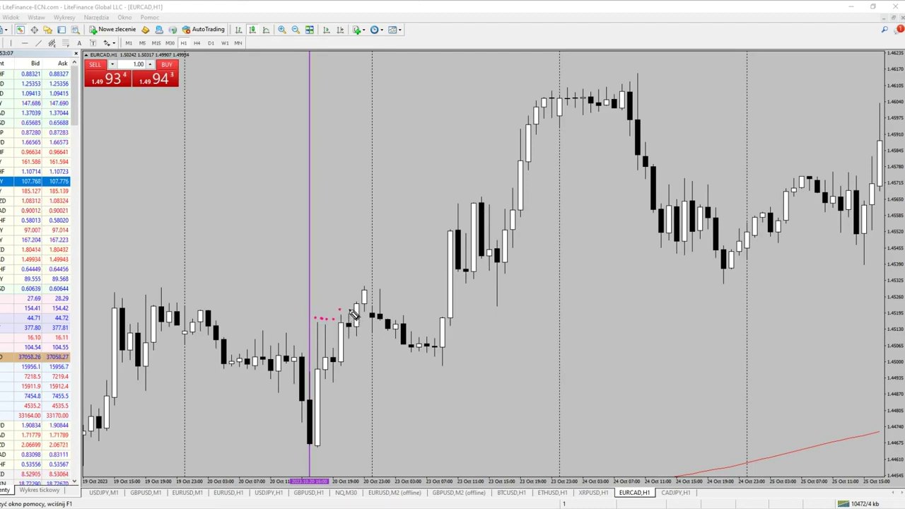
# Draw pink lines through the dots and at the reversal low, then sketch the rising price path
pyautogui.moveTo(318, 324); pyautogui.dragTo(362, 331)
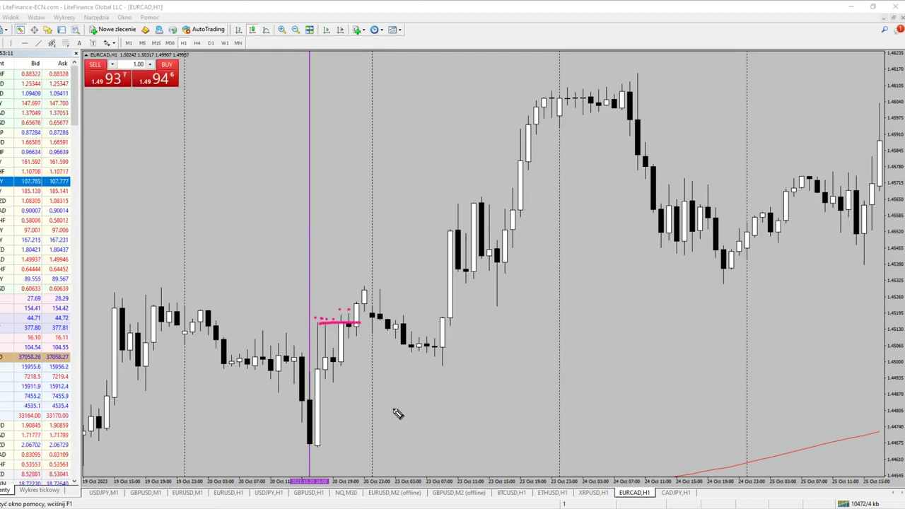
pyautogui.moveTo(315, 447); pyautogui.dragTo(405, 449)
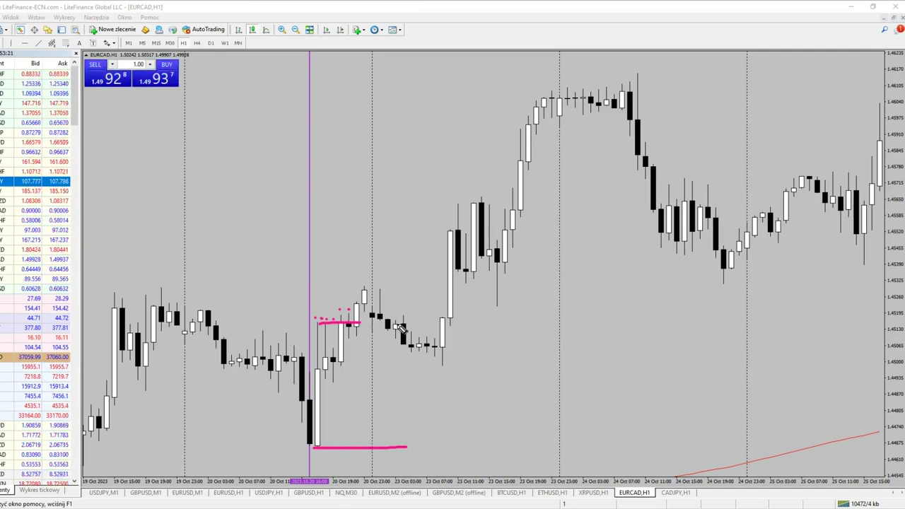
pyautogui.moveTo(335, 344)
pyautogui.mouseDown()
pyautogui.moveTo(367, 290)
pyautogui.moveTo(413, 349)
pyautogui.moveTo(466, 227)
pyautogui.moveTo(505, 291)
pyautogui.moveTo(567, 129)
pyautogui.mouseUp()
# Write a boxed 1:1 ratio with both halves labelled R, then erase all drawings
pyautogui.moveTo(527, 417); pyautogui.dragTo(542, 449)
pyautogui.moveTo(586, 393)
pyautogui.mouseDown()
pyautogui.moveTo(563, 458)
pyautogui.moveTo(614, 452)
pyautogui.mouseUp()
pyautogui.moveTo(615, 387)
pyautogui.mouseDown()
pyautogui.moveTo(499, 385)
pyautogui.moveTo(488, 458)
pyautogui.moveTo(664, 449)
pyautogui.mouseUp()
pyautogui.moveTo(596, 389)
pyautogui.mouseDown()
pyautogui.moveTo(692, 381)
pyautogui.moveTo(653, 459)
pyautogui.mouseUp()
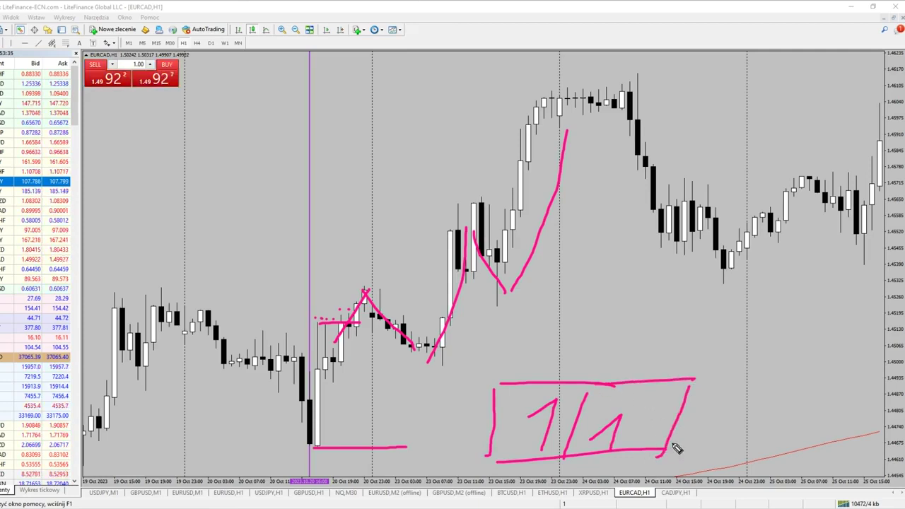
pyautogui.moveTo(540, 365)
pyautogui.mouseDown()
pyautogui.moveTo(548, 353)
pyautogui.moveTo(554, 369)
pyautogui.mouseUp()
pyautogui.moveTo(611, 351)
pyautogui.mouseDown()
pyautogui.moveTo(615, 379)
pyautogui.moveTo(634, 347)
pyautogui.moveTo(629, 375)
pyautogui.mouseUp()
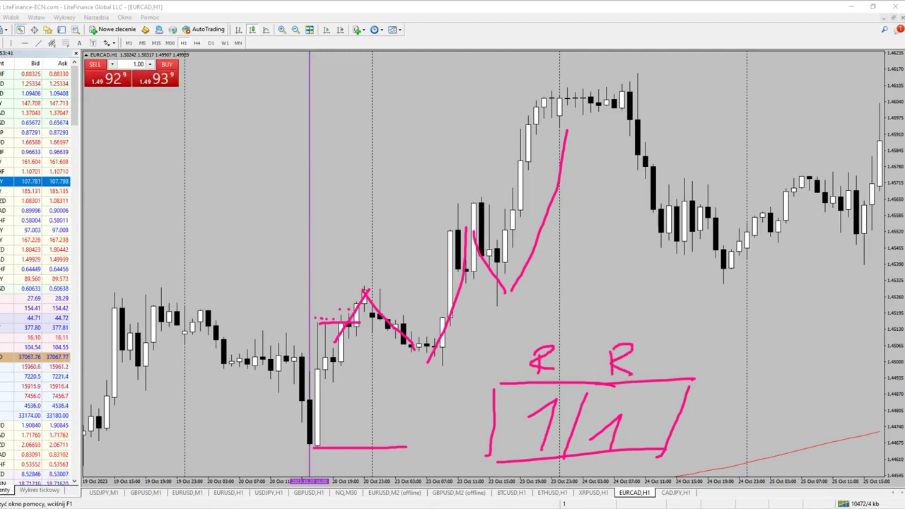
pyautogui.press('Escape')
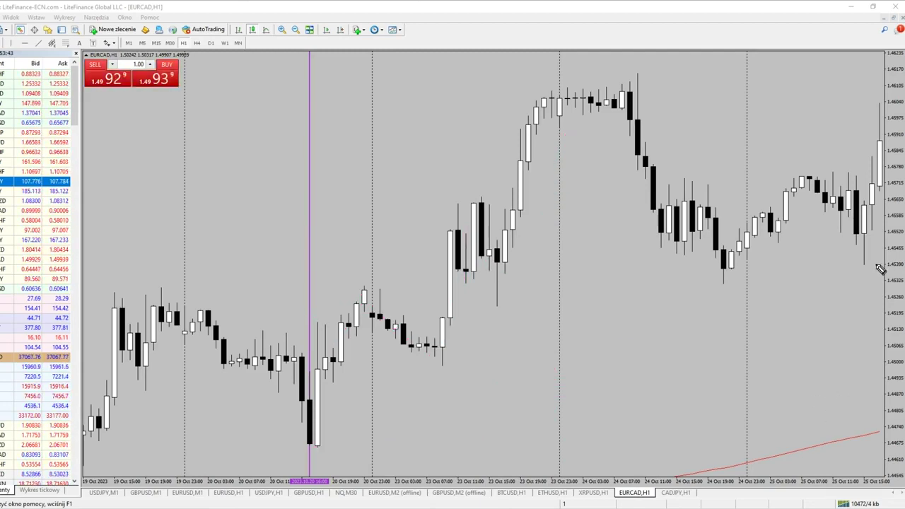
pyautogui.moveTo(564, 386); pyautogui.dragTo(604, 380)
pyautogui.moveTo(634, 316); pyautogui.dragTo(627, 380)
pyautogui.moveTo(658, 337); pyautogui.dragTo(690, 367)
pyautogui.moveTo(562, 445)
pyautogui.mouseDown()
pyautogui.moveTo(583, 418)
pyautogui.moveTo(578, 458)
pyautogui.mouseUp()
pyautogui.moveTo(616, 416)
pyautogui.mouseDown()
pyautogui.moveTo(614, 459)
pyautogui.moveTo(662, 424)
pyautogui.moveTo(640, 452)
pyautogui.mouseUp()
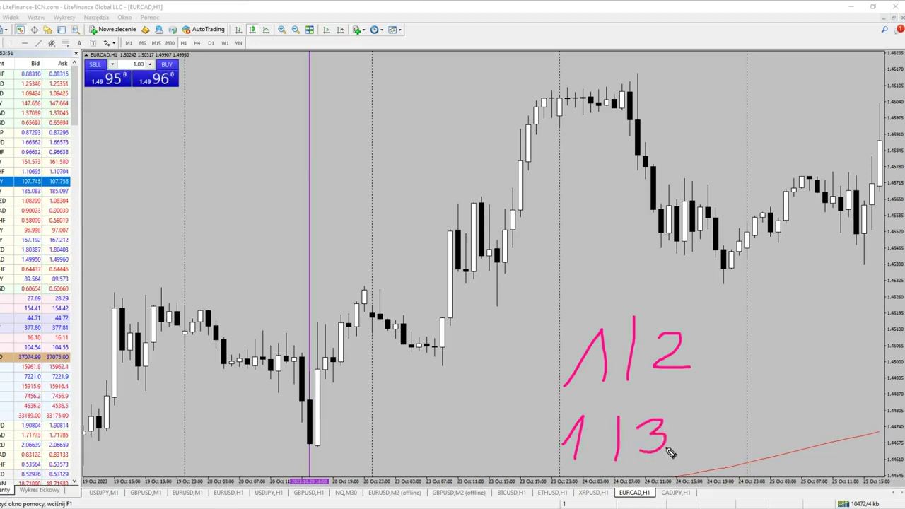
pyautogui.moveTo(651, 418)
pyautogui.mouseDown()
pyautogui.moveTo(569, 410)
pyautogui.moveTo(640, 487)
pyautogui.moveTo(707, 420)
pyautogui.moveTo(600, 408)
pyautogui.mouseUp()
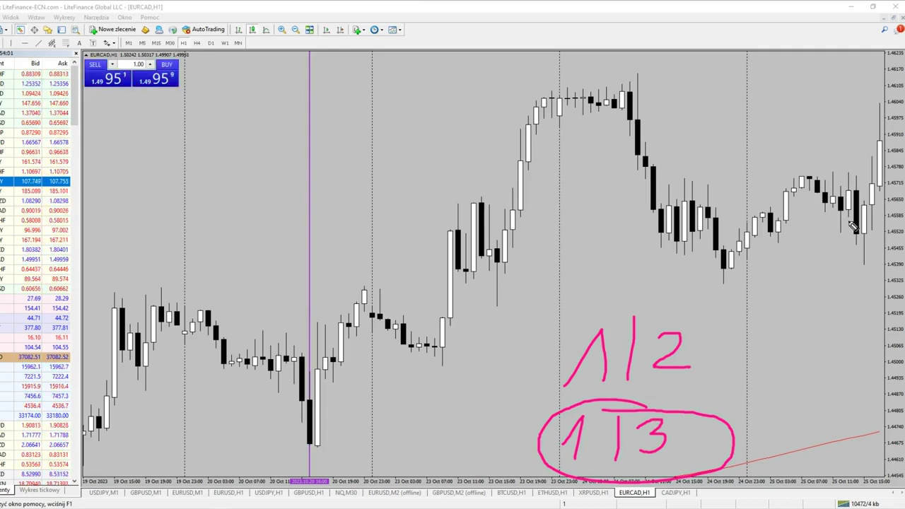
pyautogui.press('Escape')
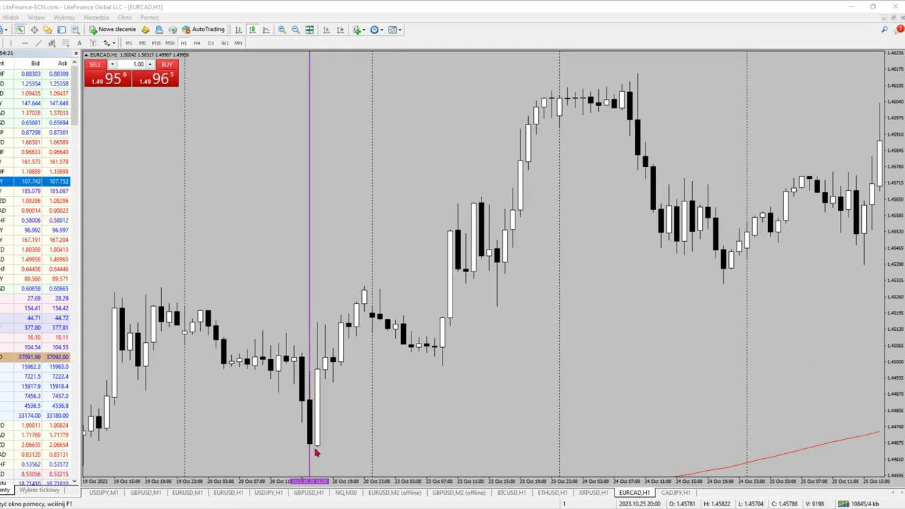
pyautogui.moveTo(315, 451); pyautogui.dragTo(478, 452)
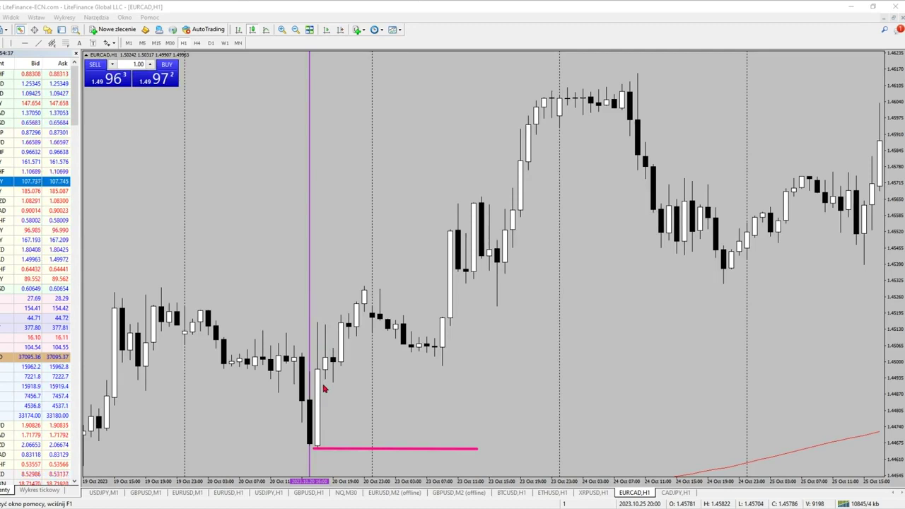
pyautogui.moveTo(327, 385); pyautogui.dragTo(369, 385)
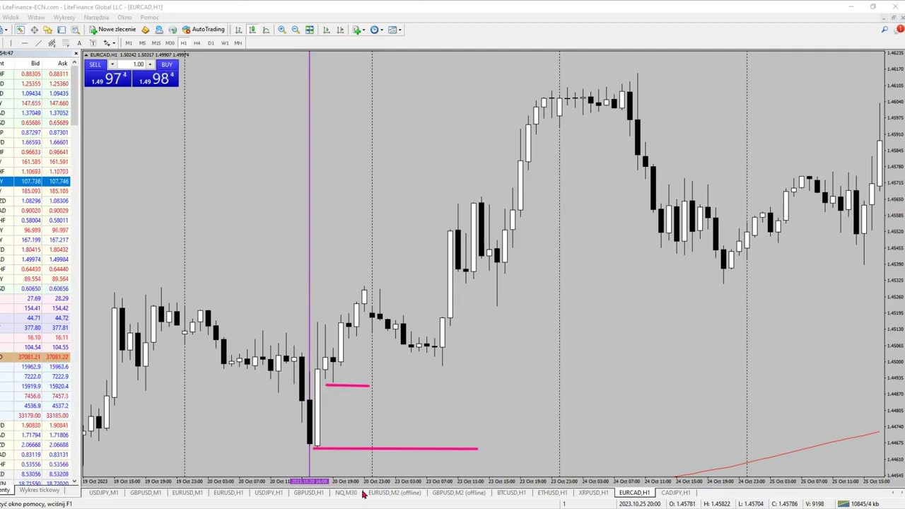
pyautogui.moveTo(460, 353)
pyautogui.mouseDown()
pyautogui.moveTo(566, 109)
pyautogui.moveTo(541, 131)
pyautogui.moveTo(574, 137)
pyautogui.mouseUp()
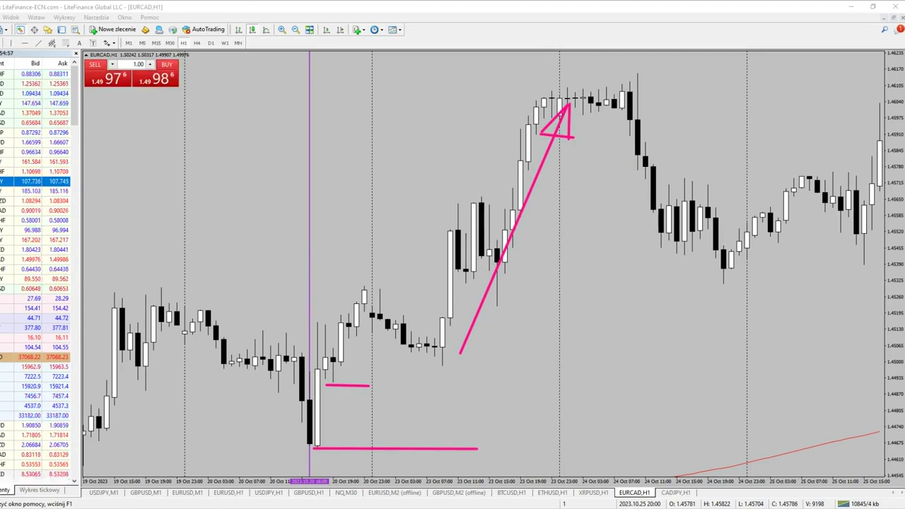
pyautogui.press('Escape')
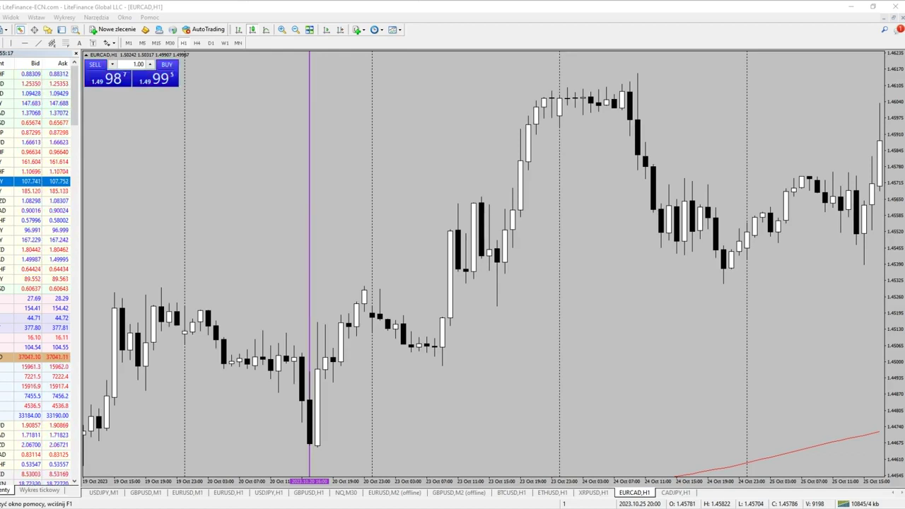
# Draw pink lines at the reversal candle's low and the range's upper level
pyautogui.moveTo(309, 448); pyautogui.dragTo(416, 443)
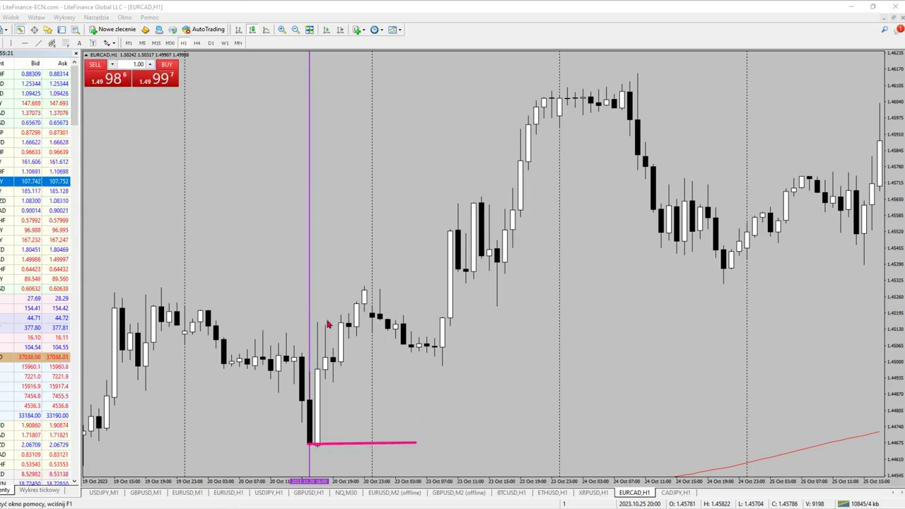
pyautogui.moveTo(316, 315); pyautogui.dragTo(426, 313)
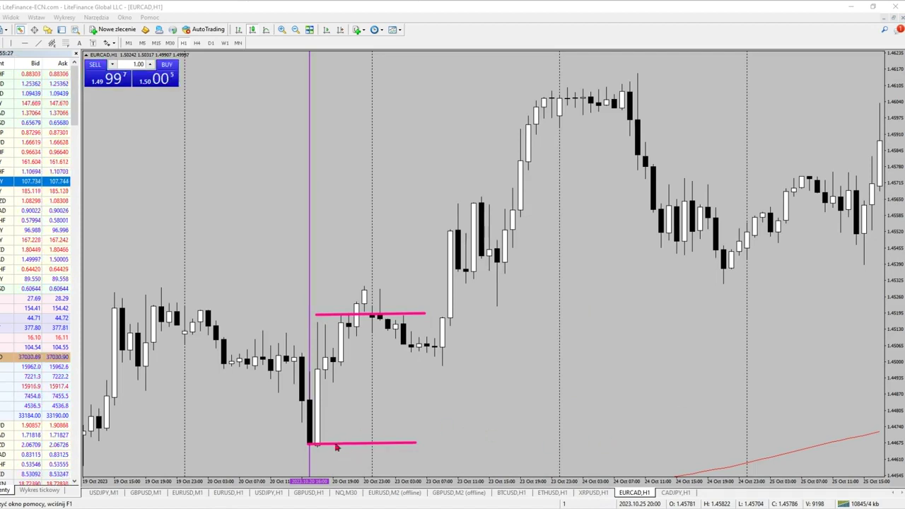
pyautogui.moveTo(342, 444); pyautogui.dragTo(360, 458)
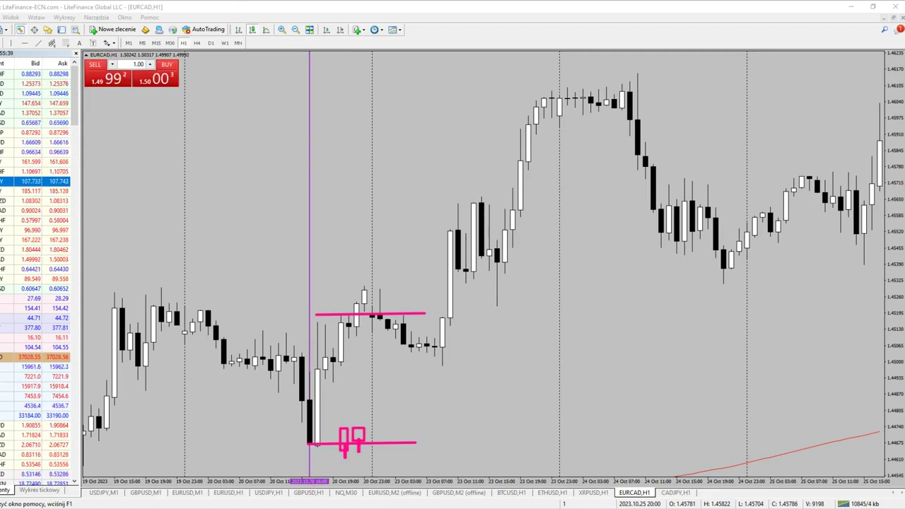
# Add a level above the double bottom and arrows up to the upper line, then clear everything
pyautogui.moveTo(341, 424); pyautogui.dragTo(400, 423)
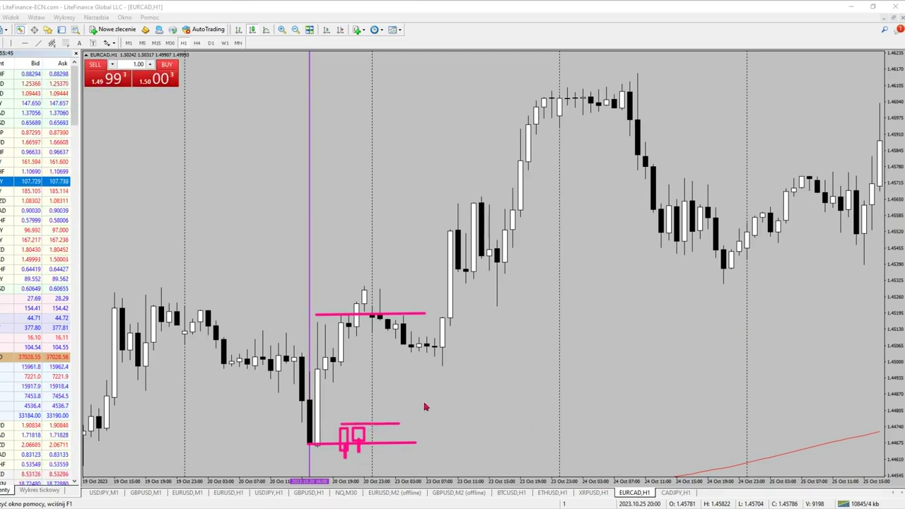
pyautogui.moveTo(384, 424); pyautogui.dragTo(432, 345)
pyautogui.moveTo(310, 316); pyautogui.dragTo(448, 312)
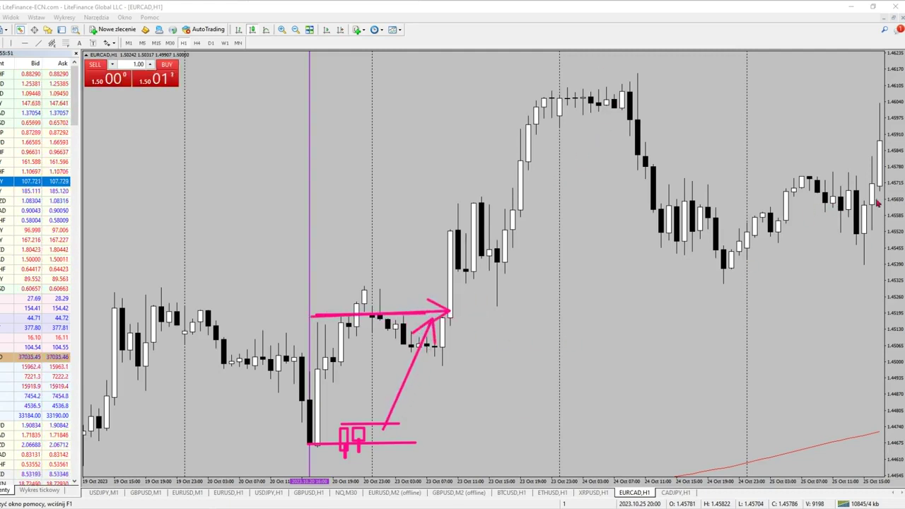
pyautogui.press('Escape')
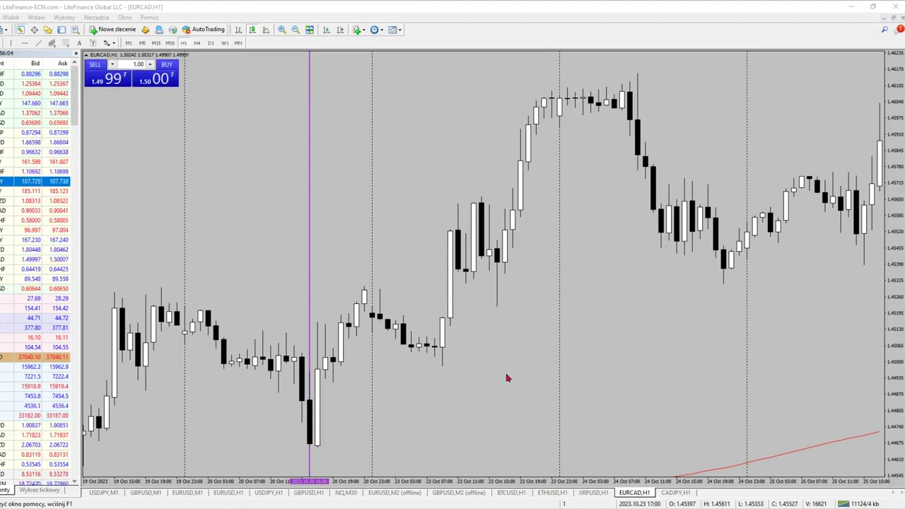
# Bring up the CADJPY,H1 chart from the tab row below the charts
pyautogui.click(674, 492)
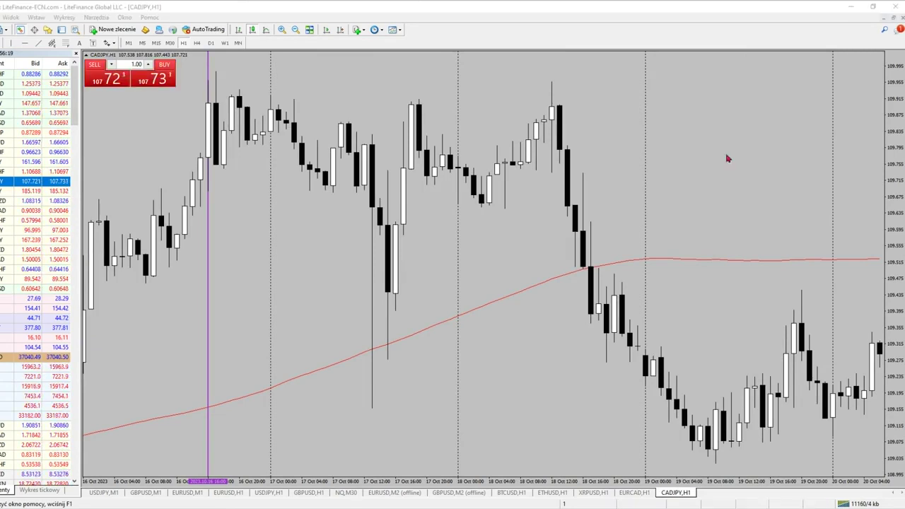
# Box the tall early-high candles, remove the box, and draw a hook mark below them
pyautogui.moveTo(202, 66); pyautogui.dragTo(226, 179)
pyautogui.press('Escape')
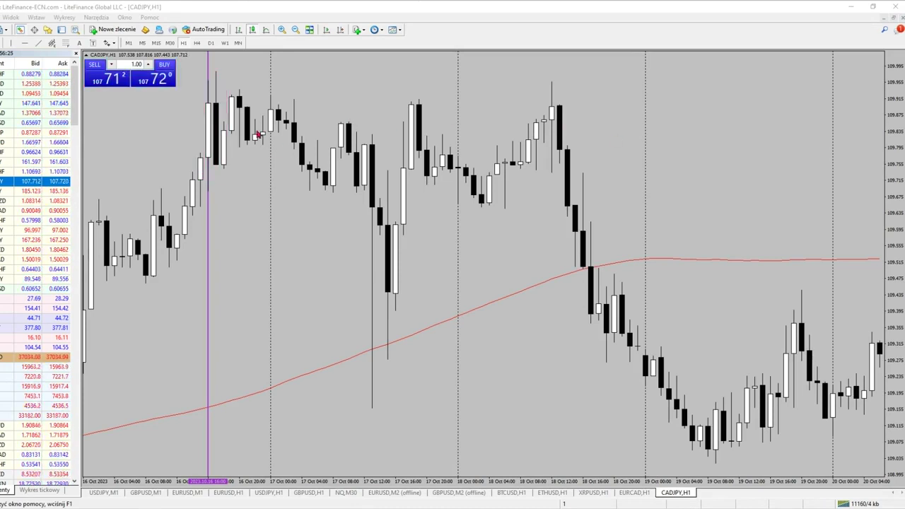
pyautogui.moveTo(219, 168); pyautogui.dragTo(224, 179)
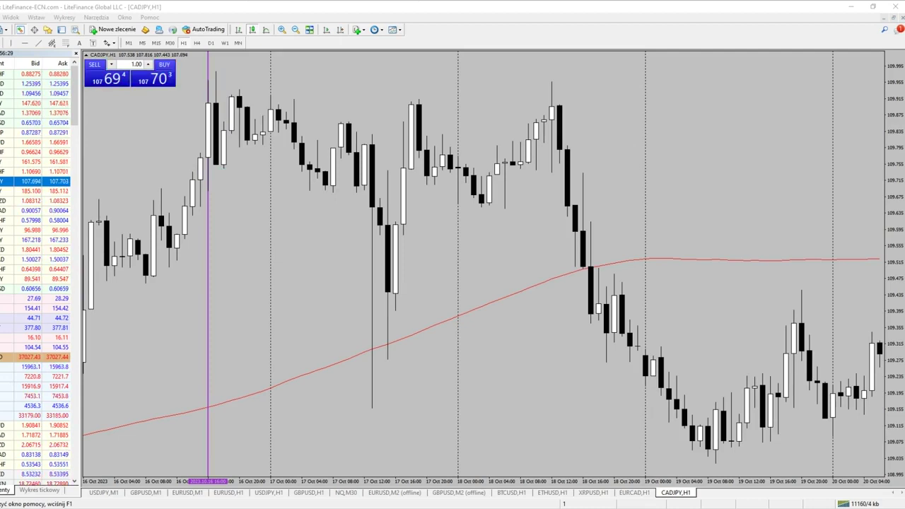
pyautogui.moveTo(215, 169); pyautogui.dragTo(217, 179)
pyautogui.moveTo(234, 135)
pyautogui.mouseDown()
pyautogui.moveTo(227, 148)
pyautogui.moveTo(265, 153)
pyautogui.mouseUp()
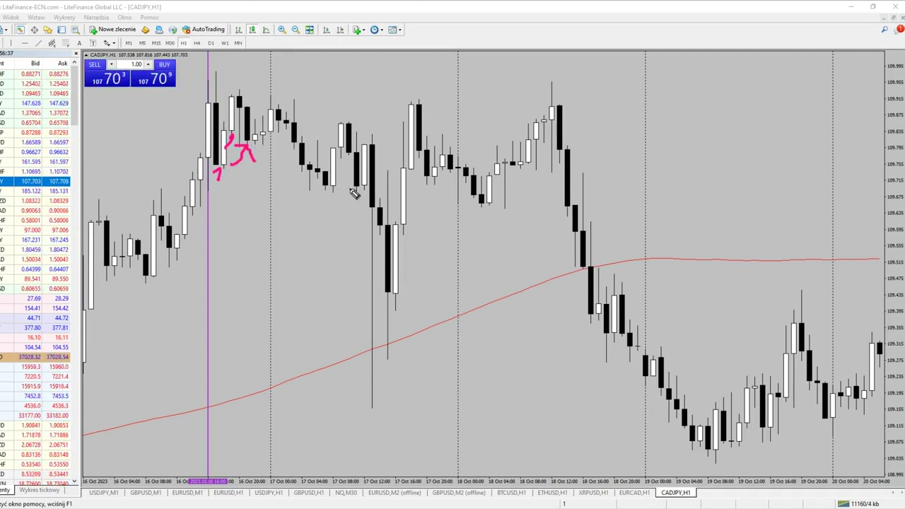
# Draw pink levels across the early candles and at the early high, with a drop to the moving average
pyautogui.moveTo(211, 171); pyautogui.dragTo(384, 164)
pyautogui.moveTo(285, 154)
pyautogui.mouseDown()
pyautogui.moveTo(363, 141)
pyautogui.moveTo(385, 347)
pyautogui.moveTo(352, 337)
pyautogui.mouseUp()
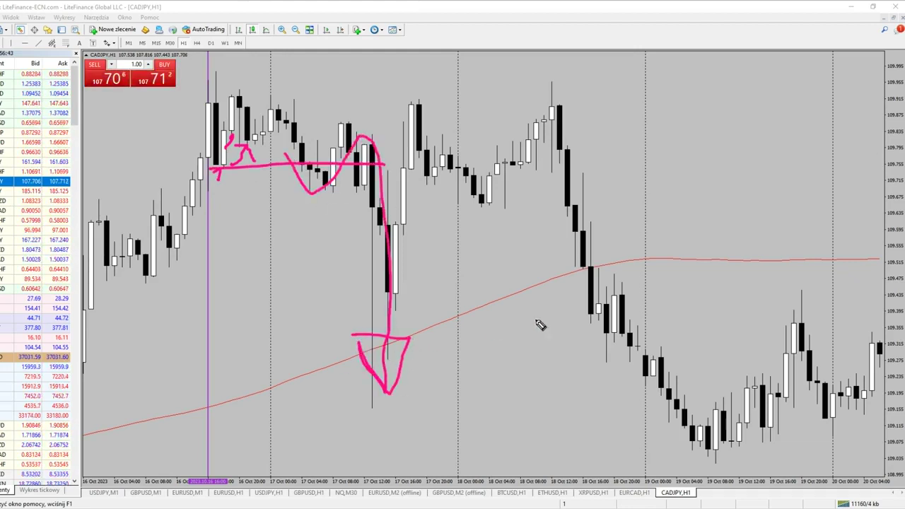
pyautogui.moveTo(217, 74); pyautogui.dragTo(356, 74)
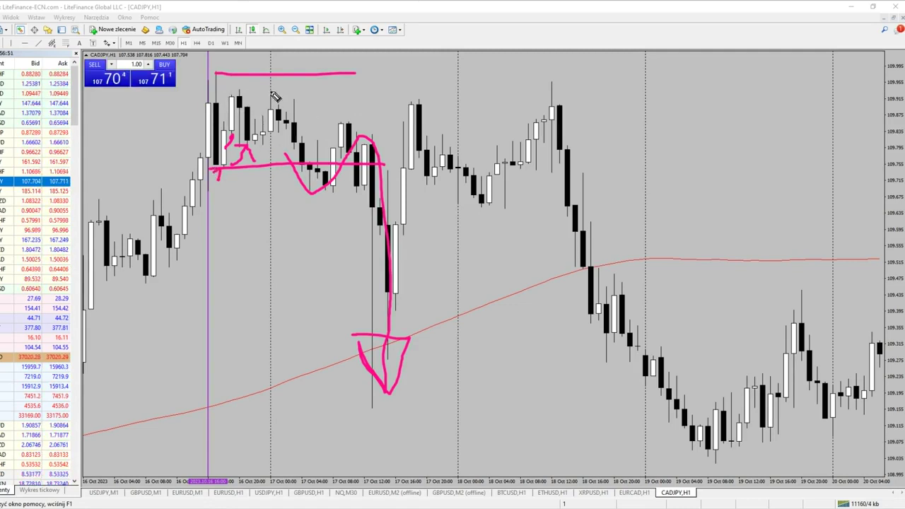
pyautogui.moveTo(235, 88); pyautogui.dragTo(265, 87)
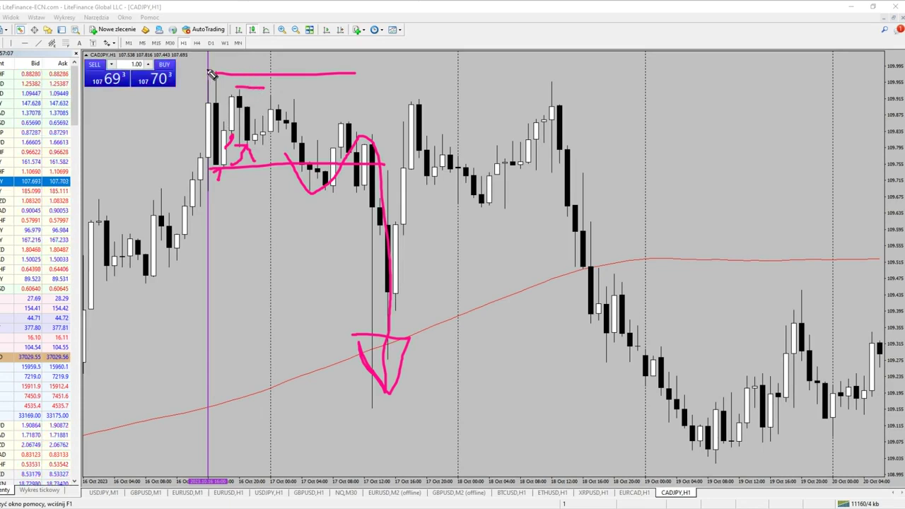
# Extend the top level, mark near the early high, and draw mid-chart and lower pink levels
pyautogui.moveTo(356, 74); pyautogui.dragTo(388, 73)
pyautogui.moveTo(228, 88); pyautogui.dragTo(268, 88)
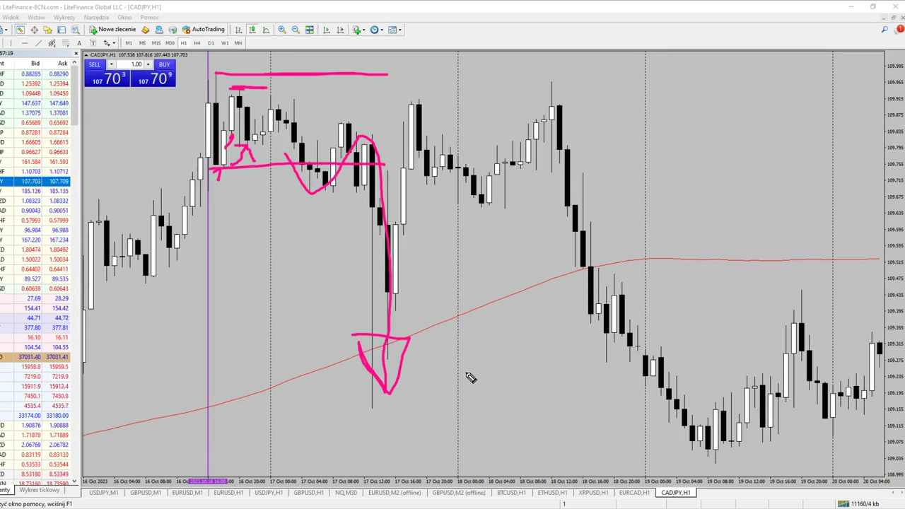
pyautogui.moveTo(229, 247); pyautogui.dragTo(366, 245)
pyautogui.moveTo(229, 323); pyautogui.dragTo(488, 328)
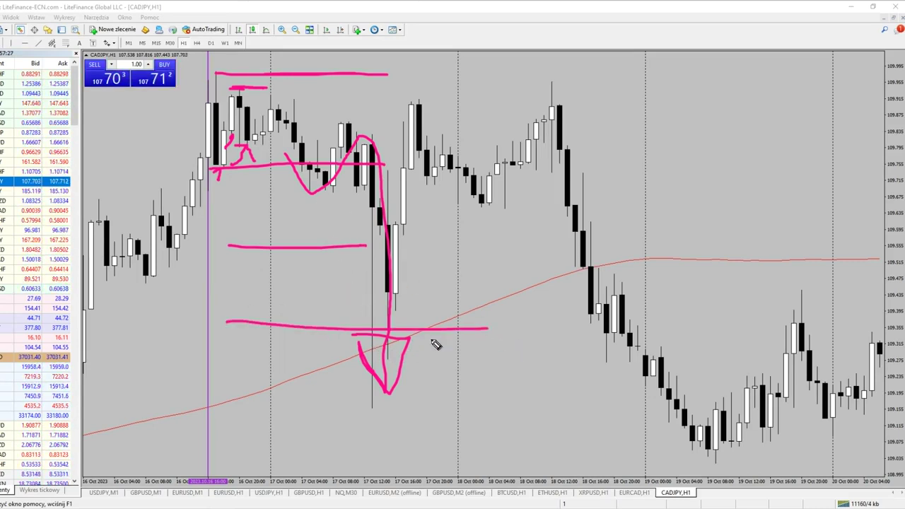
# Trace the decline from the 18 Oct high, add a right-side top level, and circle the top candles
pyautogui.moveTo(555, 129)
pyautogui.mouseDown()
pyautogui.moveTo(698, 456)
pyautogui.moveTo(674, 411)
pyautogui.moveTo(660, 423)
pyautogui.mouseUp()
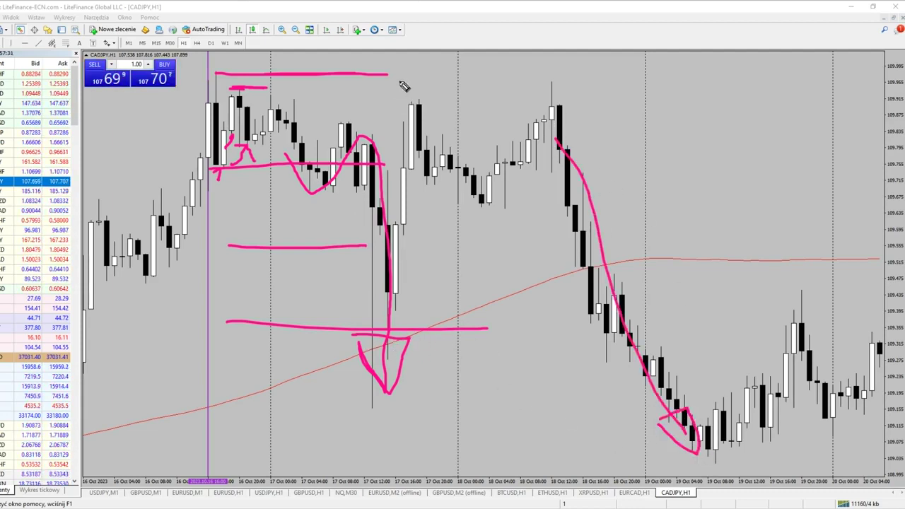
pyautogui.moveTo(397, 76); pyautogui.dragTo(581, 75)
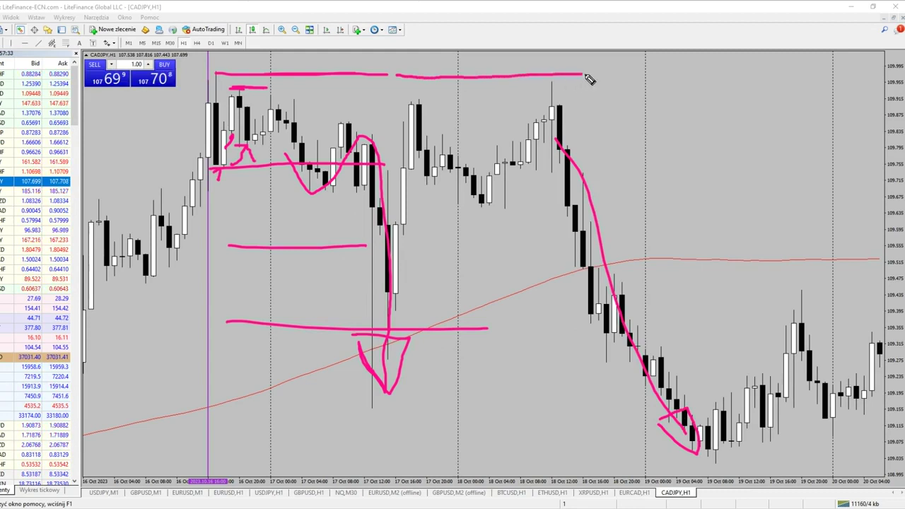
pyautogui.moveTo(234, 77)
pyautogui.mouseDown()
pyautogui.moveTo(247, 86)
pyautogui.moveTo(195, 69)
pyautogui.mouseUp()
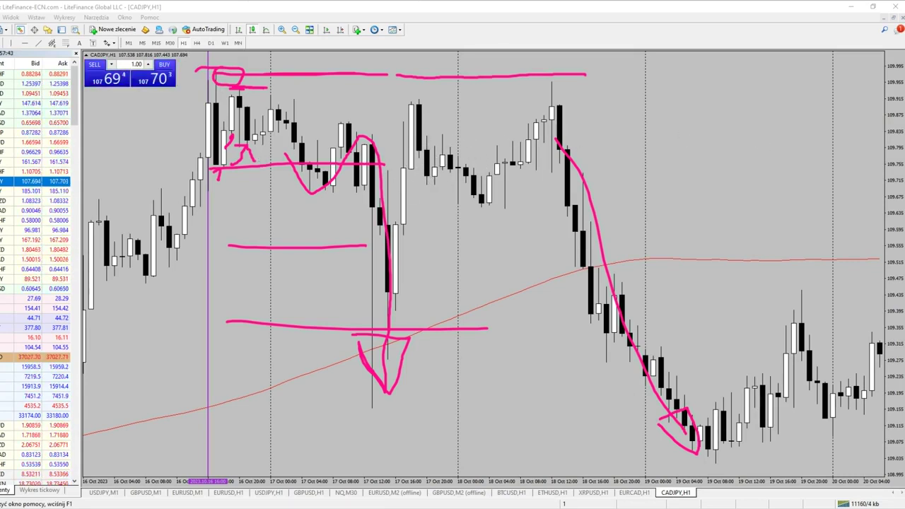
# Wipe the CADJPY drawings, then pen an upward hooked curve, a small box and an X beside it
pyautogui.press('Escape')
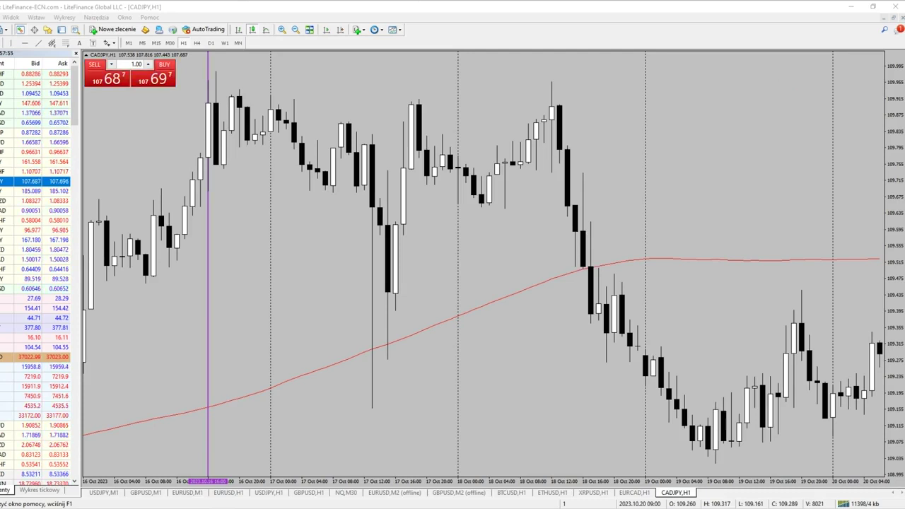
pyautogui.moveTo(609, 222)
pyautogui.mouseDown()
pyautogui.moveTo(689, 157)
pyautogui.moveTo(694, 128)
pyautogui.mouseUp()
pyautogui.moveTo(702, 82)
pyautogui.mouseDown()
pyautogui.moveTo(704, 126)
pyautogui.moveTo(719, 117)
pyautogui.moveTo(720, 81)
pyautogui.moveTo(703, 80)
pyautogui.mouseUp()
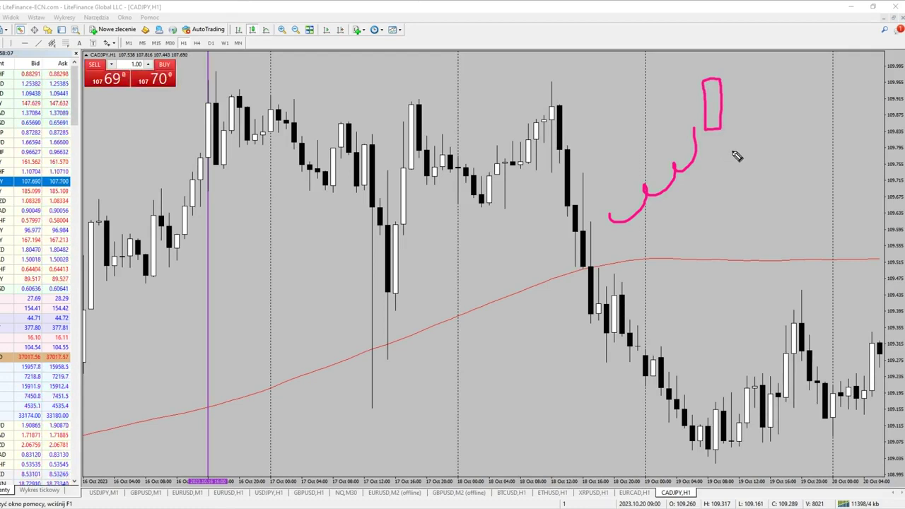
pyautogui.moveTo(748, 70); pyautogui.dragTo(809, 128)
pyautogui.moveTo(818, 71)
pyautogui.mouseDown()
pyautogui.moveTo(818, 80)
pyautogui.moveTo(741, 123)
pyautogui.mouseUp()
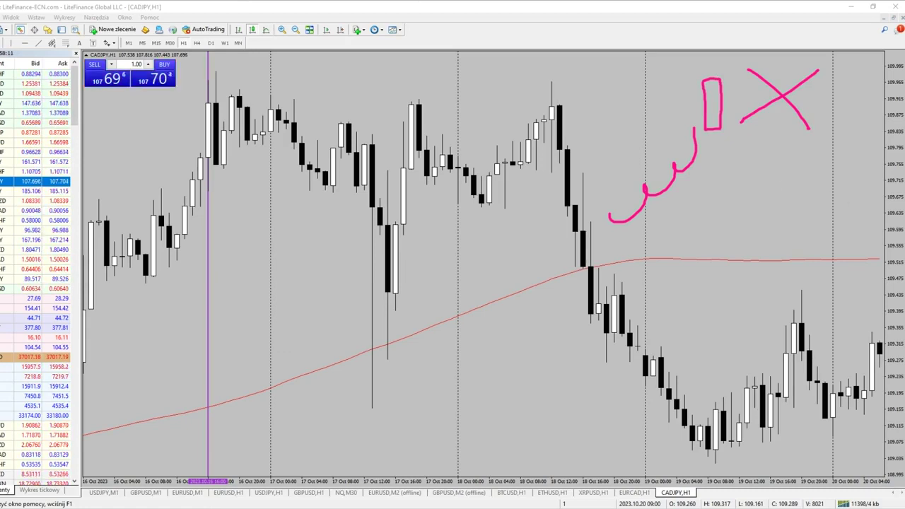
# Wipe the chart, then pen a falling path into a boxed down arrow with a large X beside it
pyautogui.press('Escape')
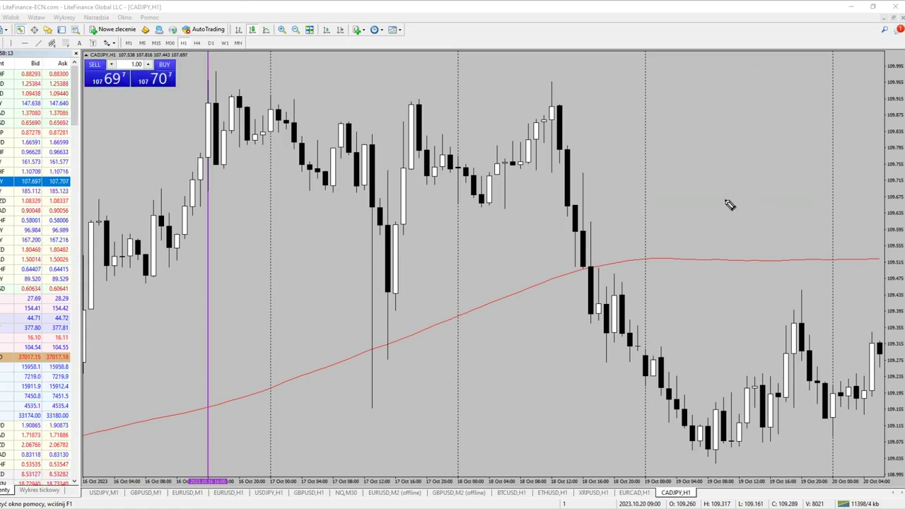
pyautogui.moveTo(620, 101)
pyautogui.mouseDown()
pyautogui.moveTo(687, 172)
pyautogui.moveTo(692, 207)
pyautogui.moveTo(708, 191)
pyautogui.moveTo(715, 235)
pyautogui.moveTo(750, 246)
pyautogui.moveTo(750, 185)
pyautogui.moveTo(719, 200)
pyautogui.moveTo(740, 244)
pyautogui.moveTo(733, 241)
pyautogui.mouseUp()
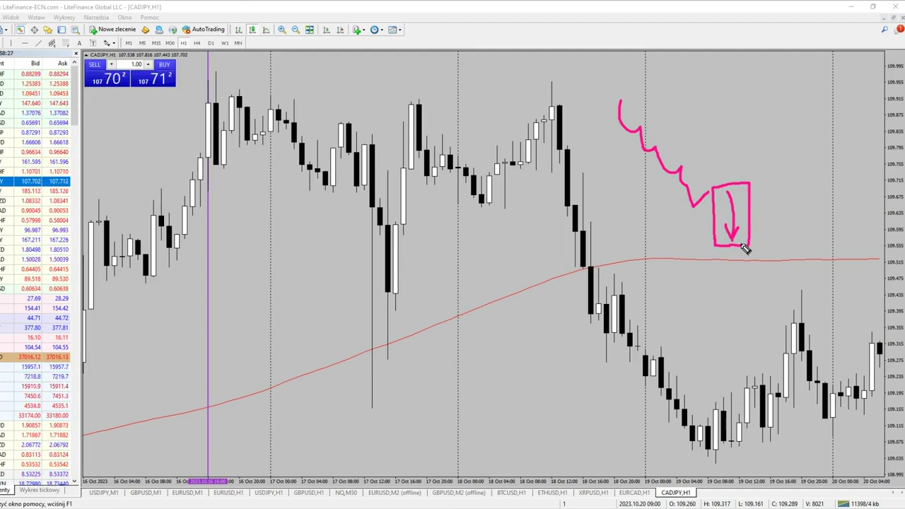
pyautogui.moveTo(771, 160); pyautogui.dragTo(846, 243)
pyautogui.moveTo(836, 170); pyautogui.dragTo(790, 232)
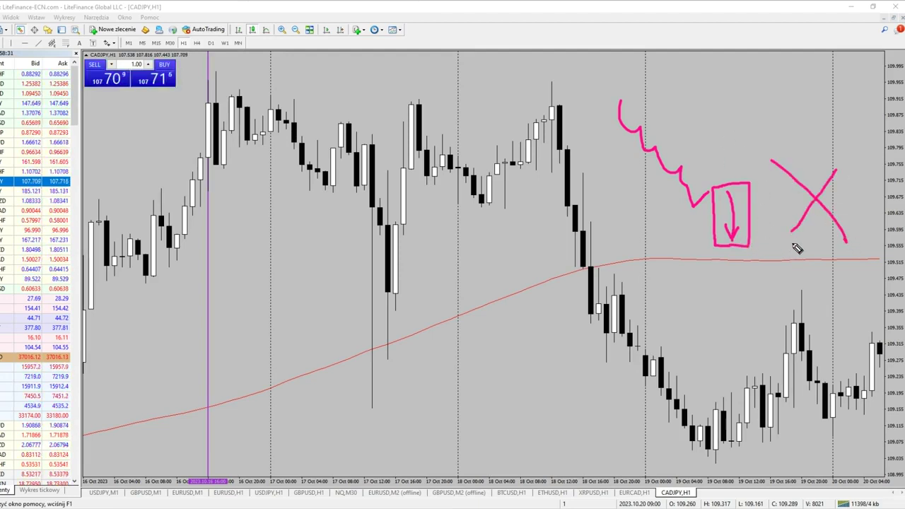